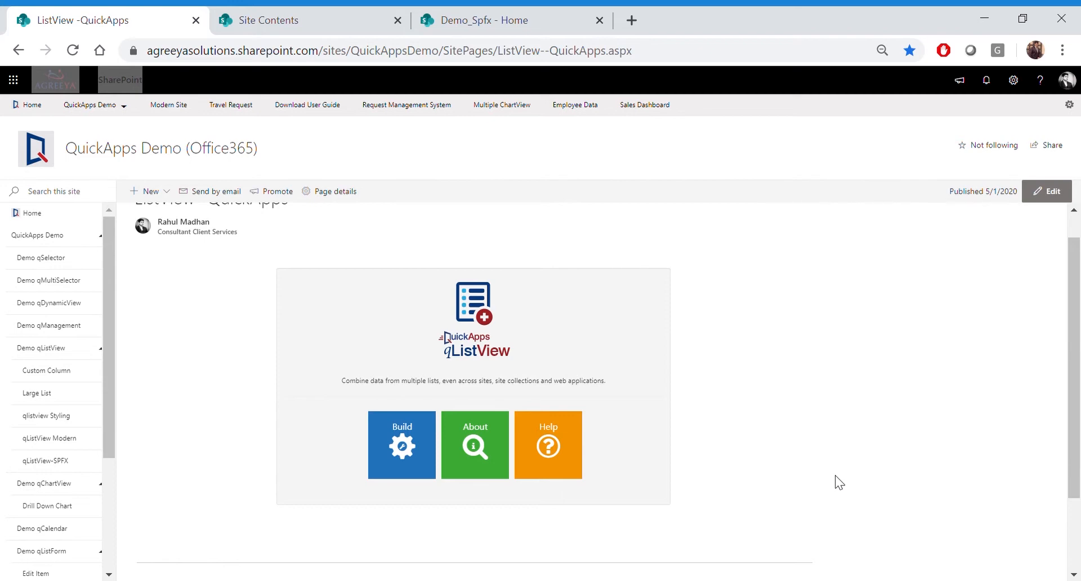
Open the qListView build configuration and set its title to "List Aggregation".
{"action": "left_click", "coordinate": [336, 17]}
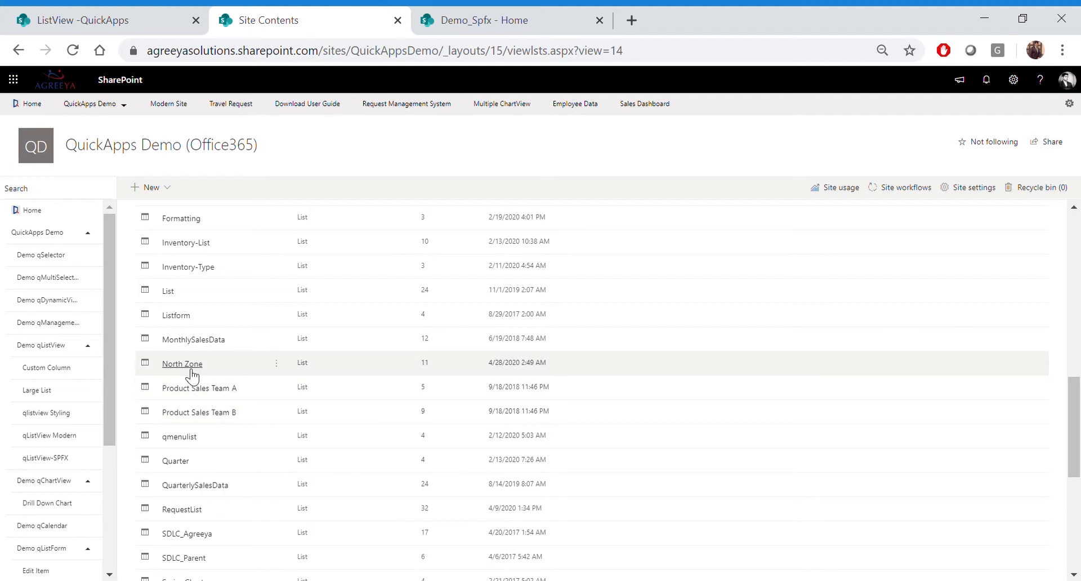
{"action": "left_click", "coordinate": [152, 15]}
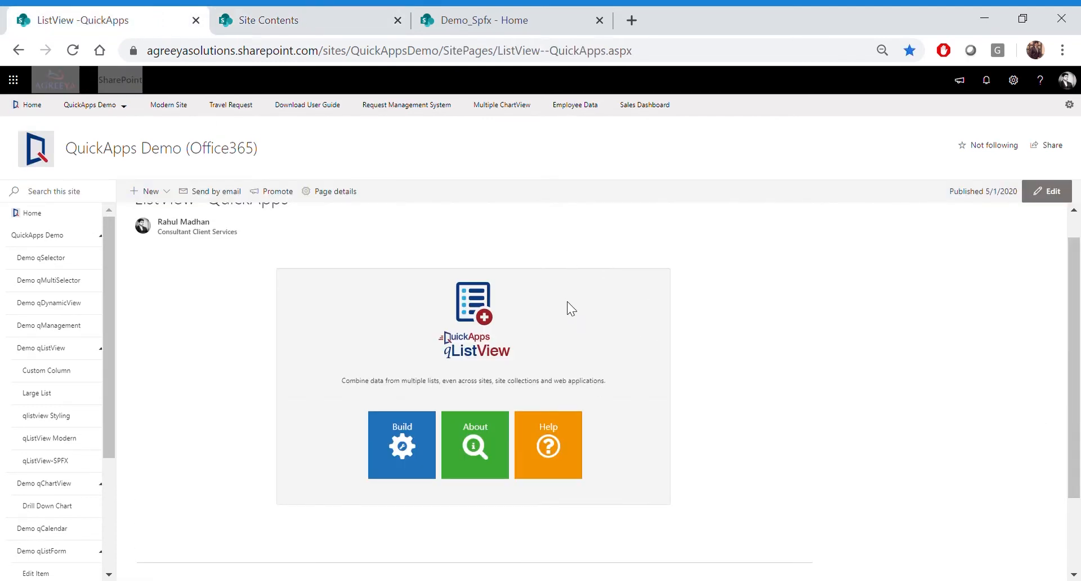
{"action": "left_click", "coordinate": [412, 427]}
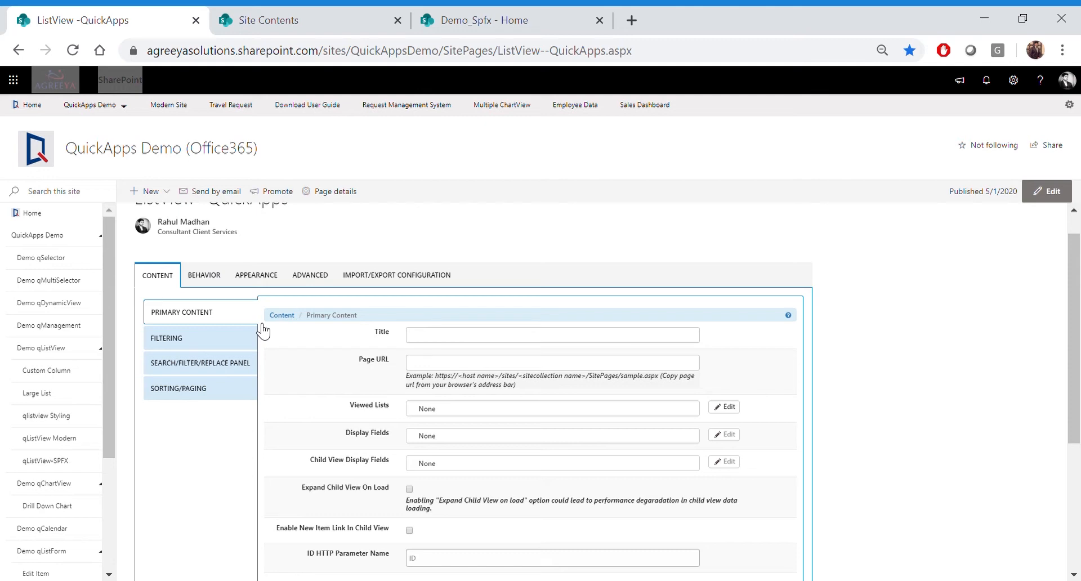
{"action": "left_click", "coordinate": [445, 337]}
{"action": "type", "text": "L"}
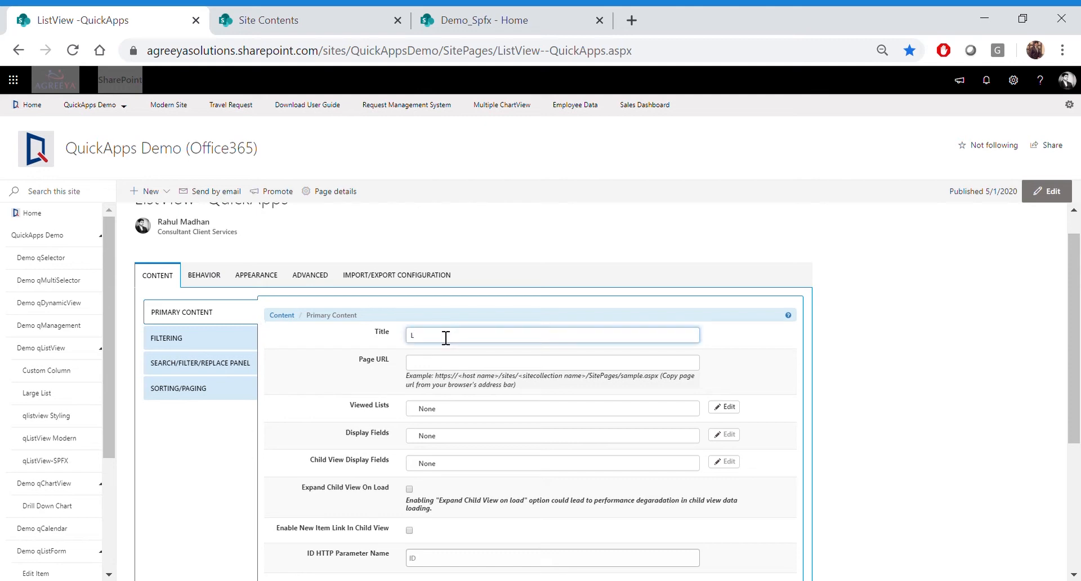
{"action": "type", "text": "ist Aggregation"}
Fill in the Page URL with the copied address of the current ListView--QuickApps.aspx page.
{"action": "left_click", "coordinate": [536, 57]}
{"action": "key", "text": "ctrl+c"}
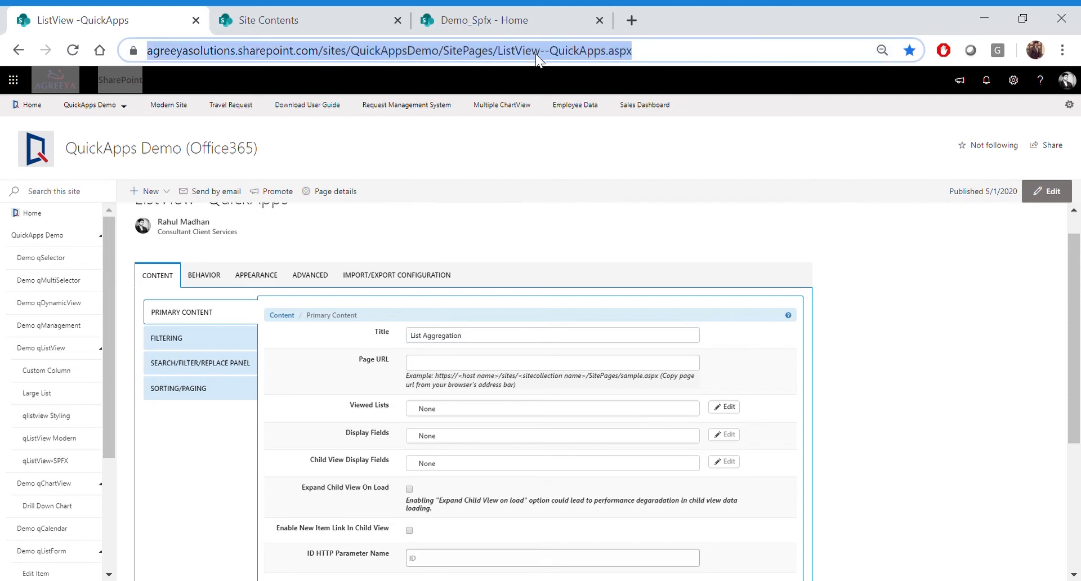
{"action": "left_click", "coordinate": [434, 365]}
{"action": "key", "text": "ctrl+v"}
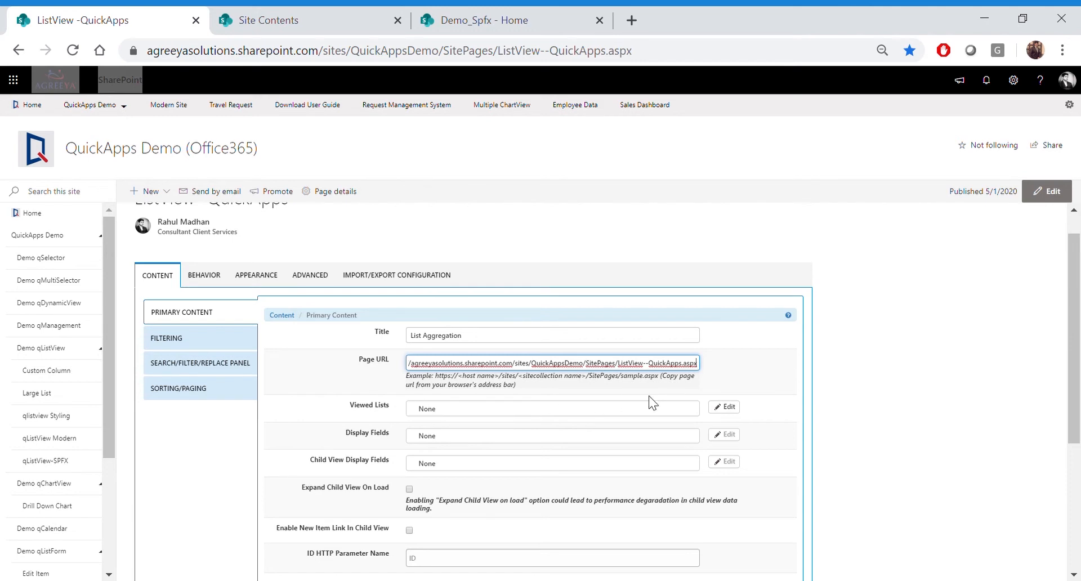
Add the current site's North Zone list to the viewed lists.
{"action": "left_click", "coordinate": [724, 407]}
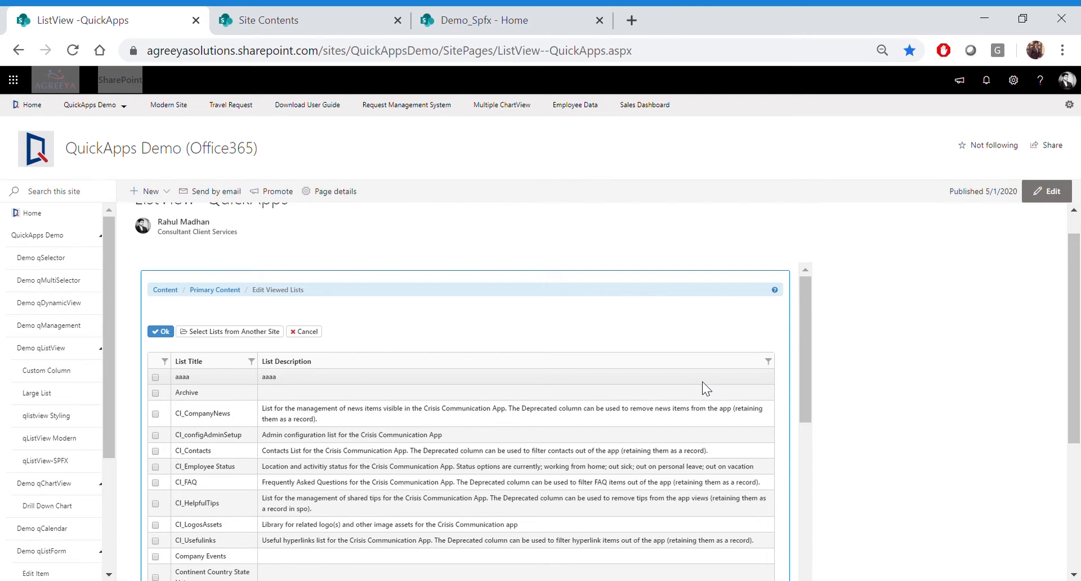
{"action": "scroll", "coordinate": [706, 388], "scroll_direction": "down", "scroll_amount": 2}
{"action": "scroll", "coordinate": [703, 387], "scroll_direction": "down", "scroll_amount": 5}
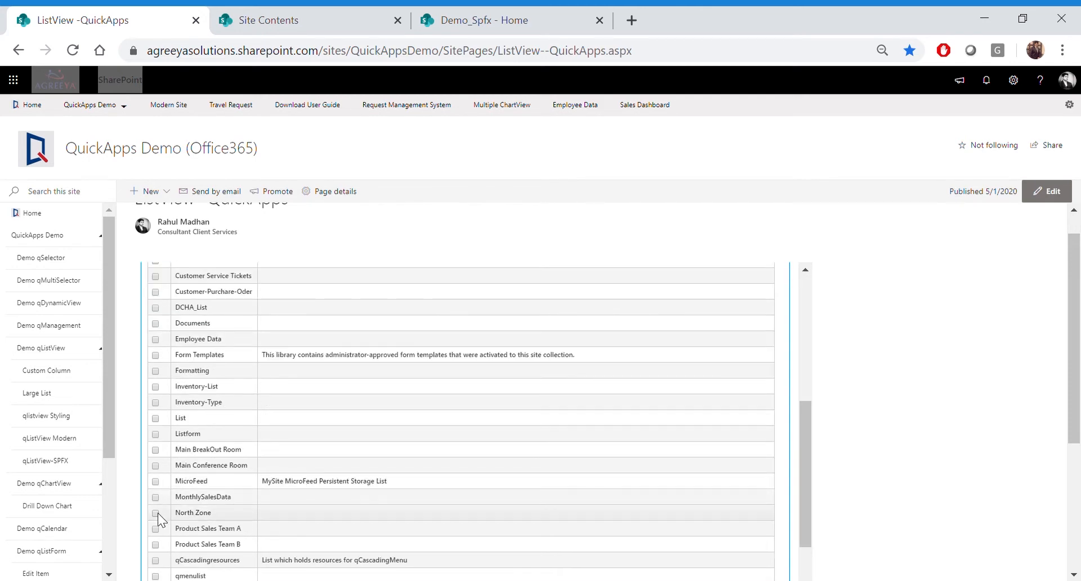
{"action": "scroll", "coordinate": [216, 487], "scroll_direction": "up", "scroll_amount": 8}
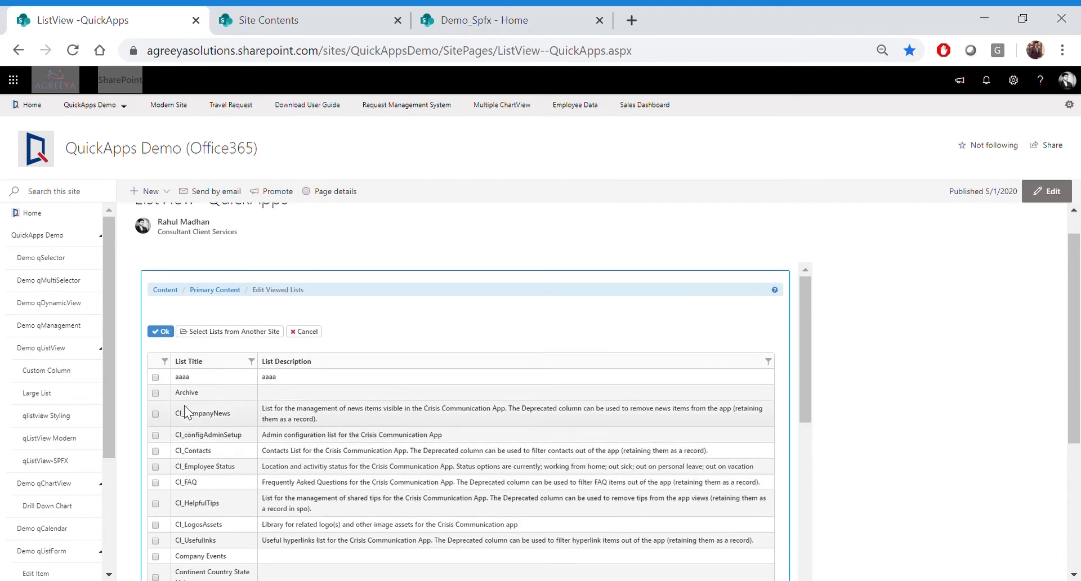
{"action": "left_click", "coordinate": [163, 332]}
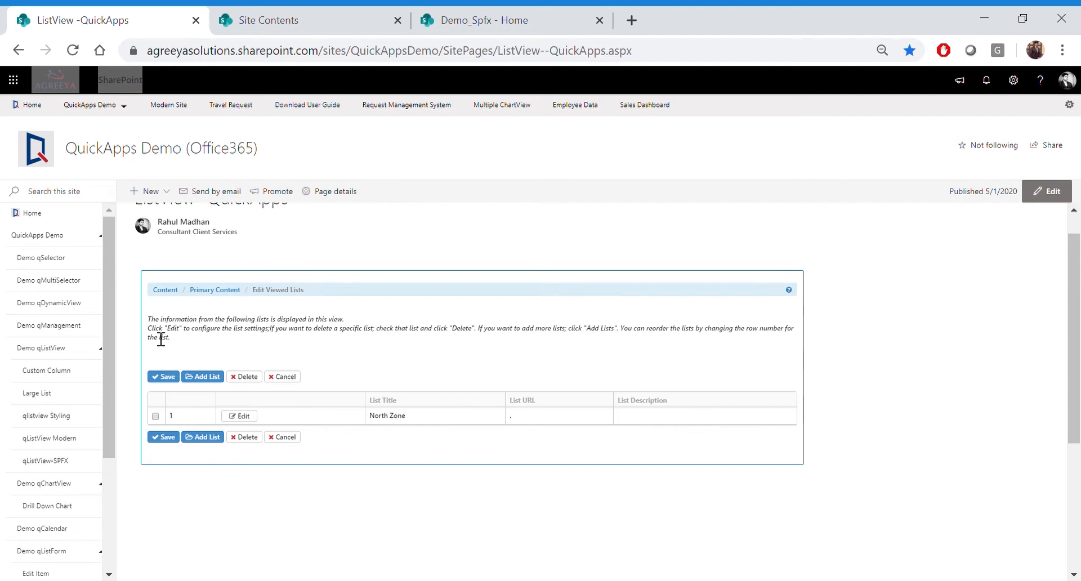
{"action": "left_click", "coordinate": [209, 381]}
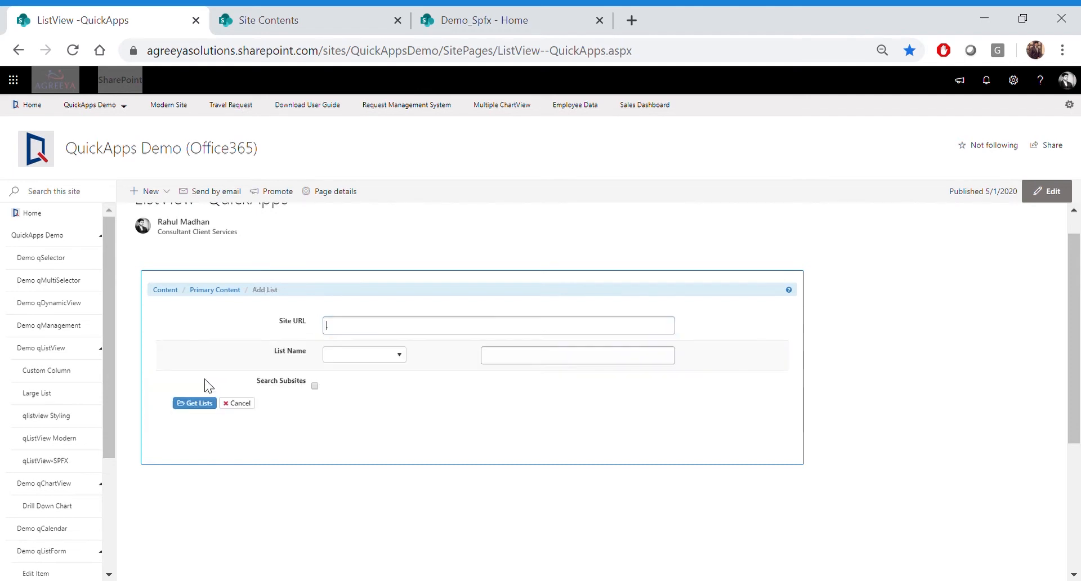
{"action": "left_click", "coordinate": [461, 24]}
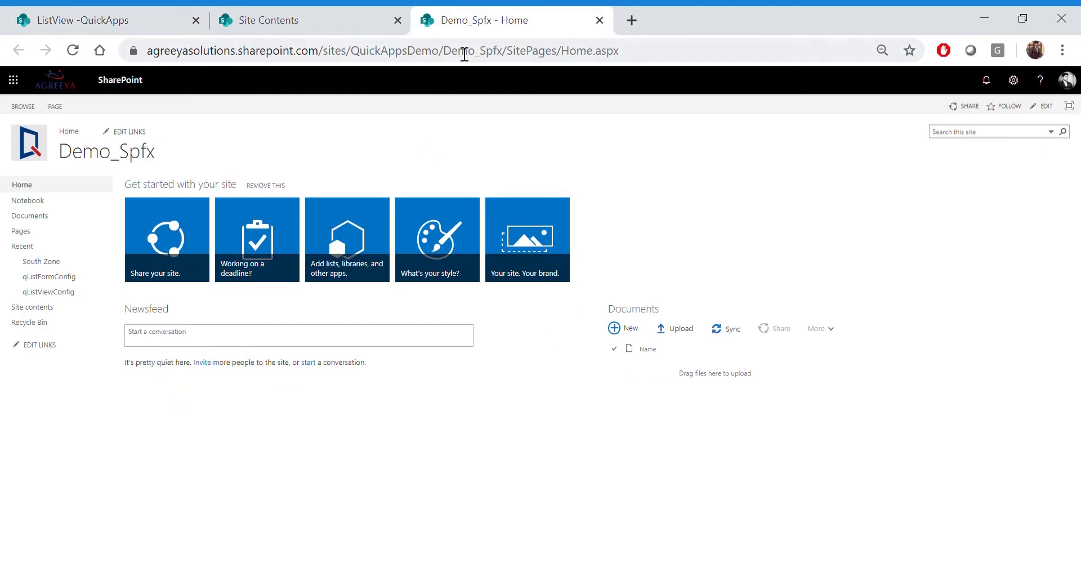
{"action": "left_click_drag", "start_coordinate": [511, 56], "coordinate": [135, 56]}
{"action": "key", "text": "ctrl+c"}
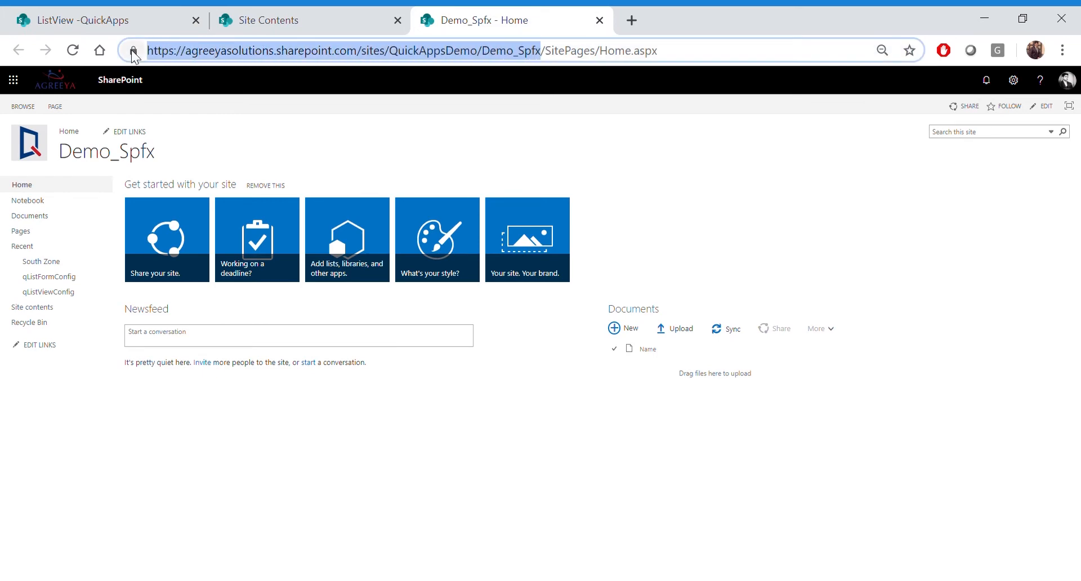
{"action": "left_click", "coordinate": [151, 22]}
{"action": "key", "text": "ctrl+v"}
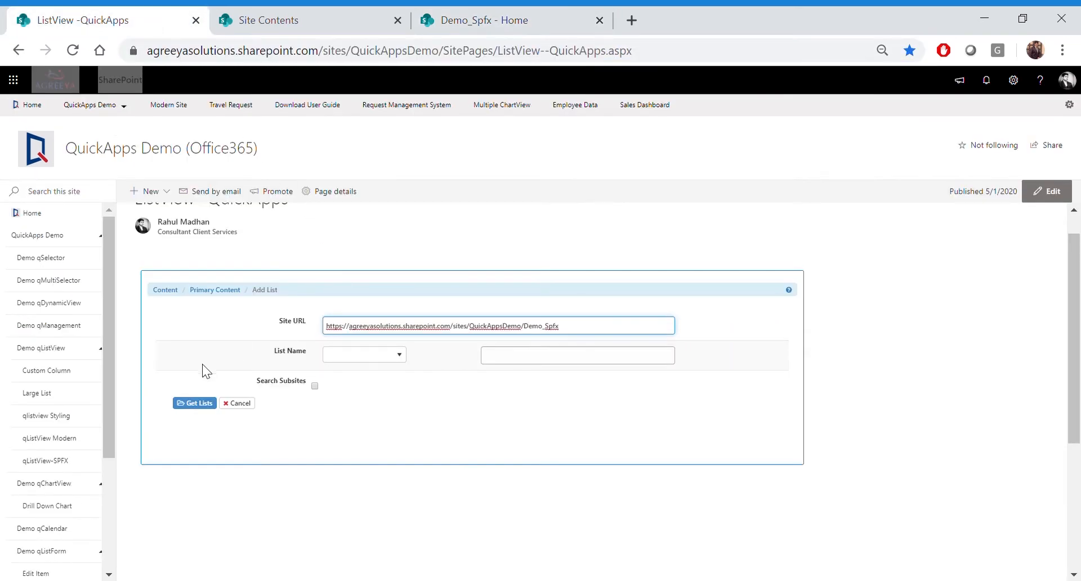
{"action": "left_click", "coordinate": [202, 409]}
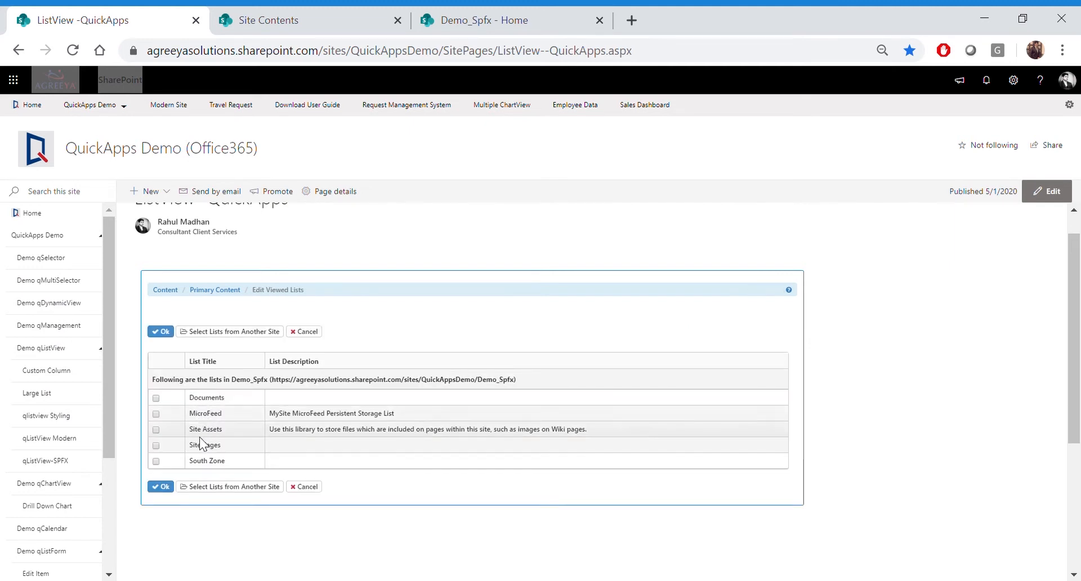
Add the South Zone list from the Demo_Spfx site and save the viewed lists.
{"action": "left_click", "coordinate": [155, 461]}
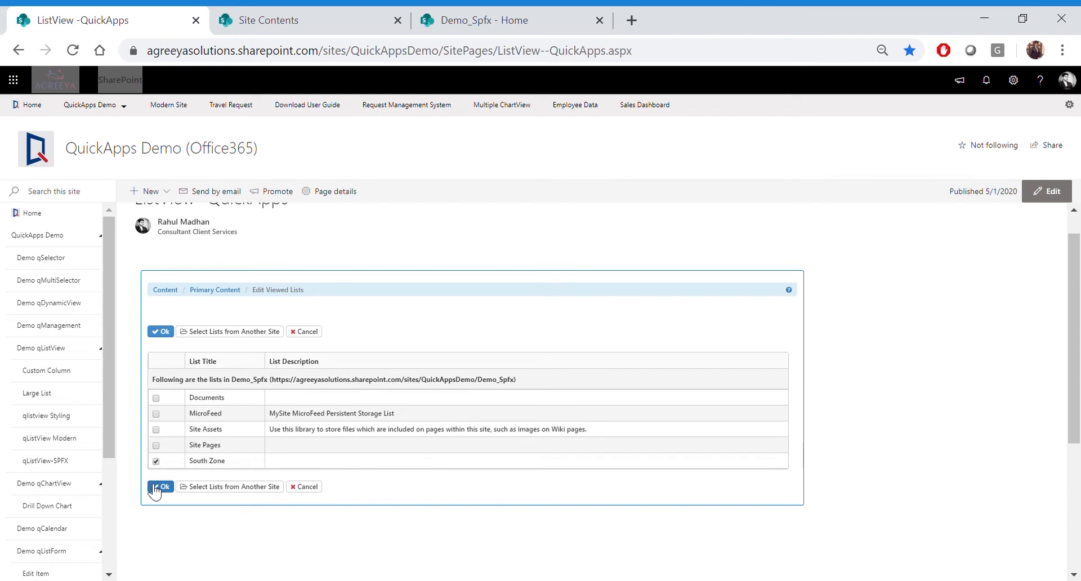
{"action": "left_click", "coordinate": [160, 487]}
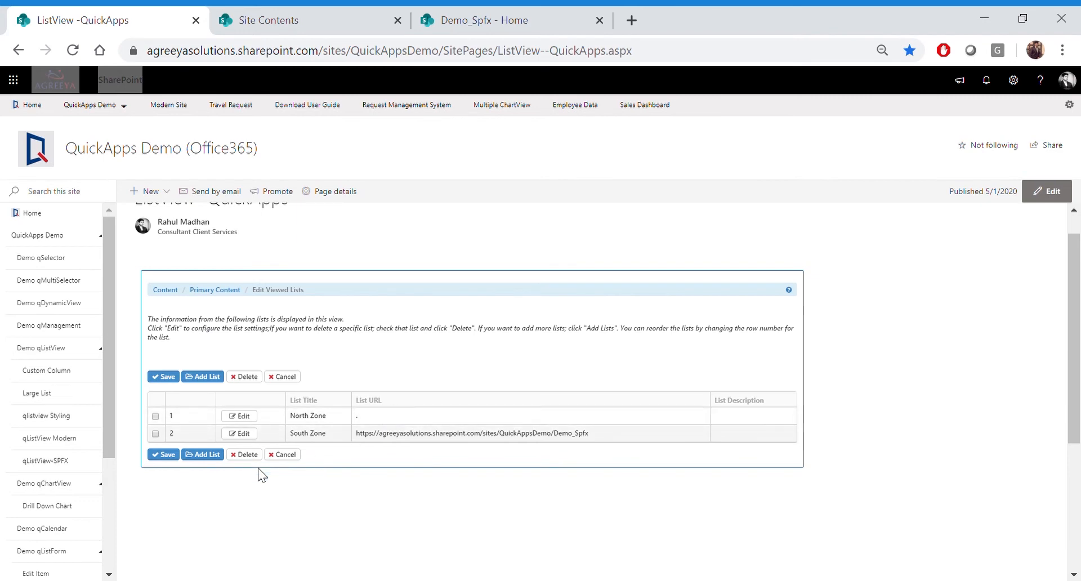
{"action": "left_click", "coordinate": [175, 459]}
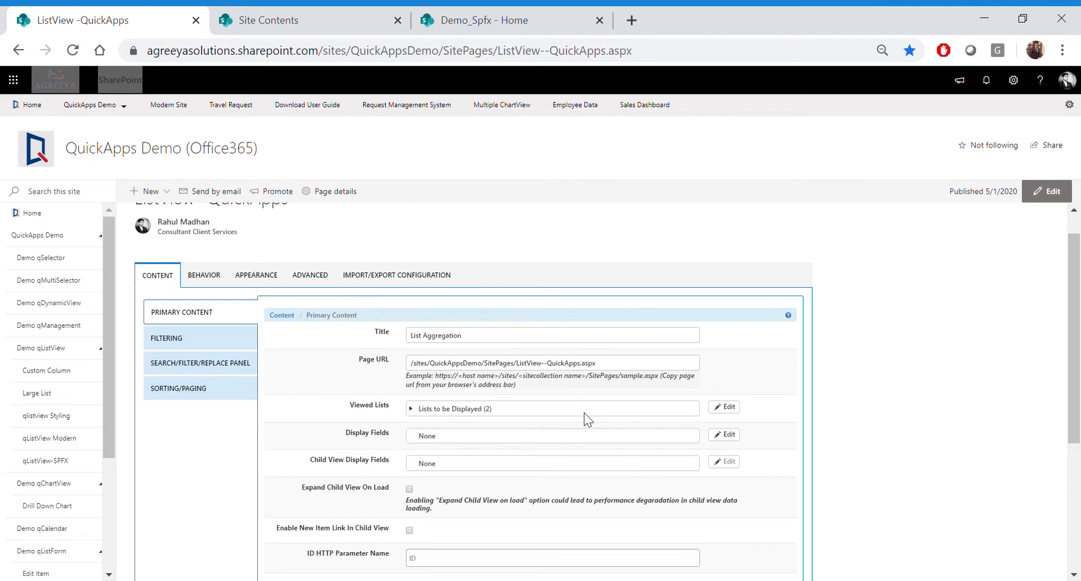
Choose Zone, Product Name, Customer ID, Sales and Year as the display fields.
{"action": "left_click", "coordinate": [725, 436]}
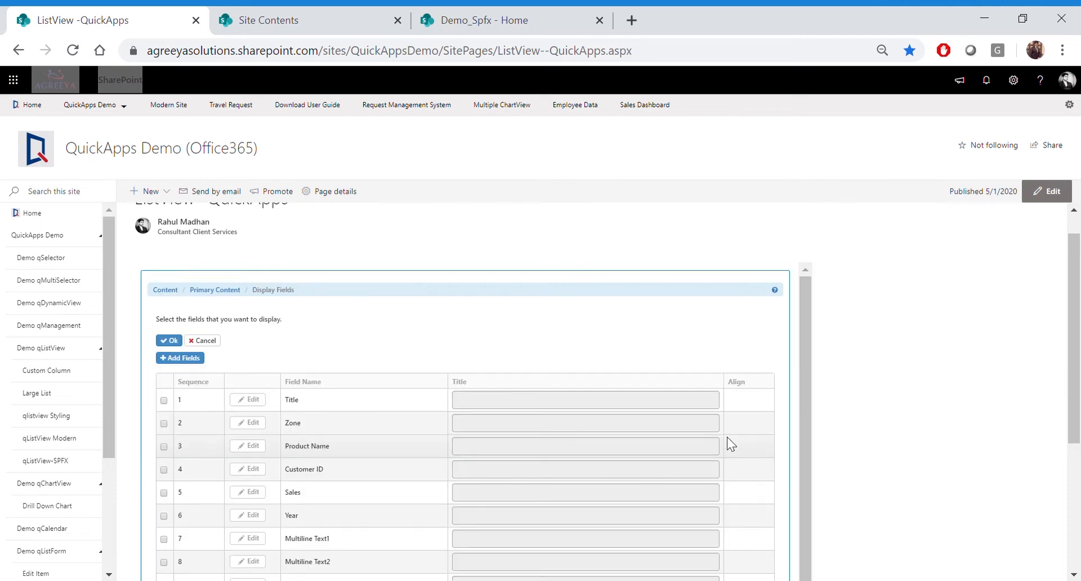
{"action": "scroll", "coordinate": [727, 437], "scroll_direction": "down", "scroll_amount": 1}
{"action": "left_click", "coordinate": [164, 354]}
{"action": "left_click", "coordinate": [163, 376]}
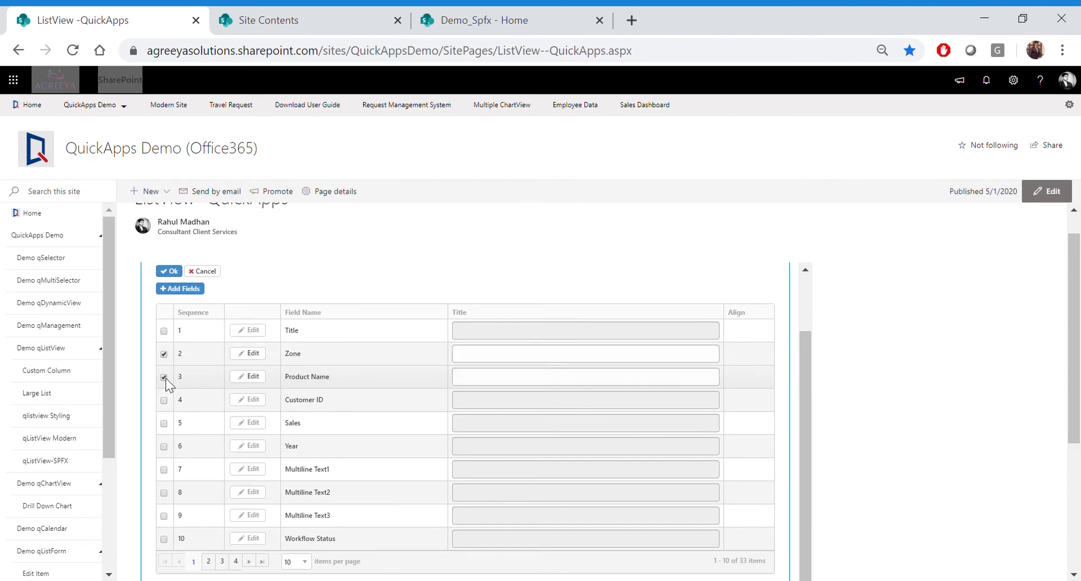
{"action": "left_click", "coordinate": [164, 400]}
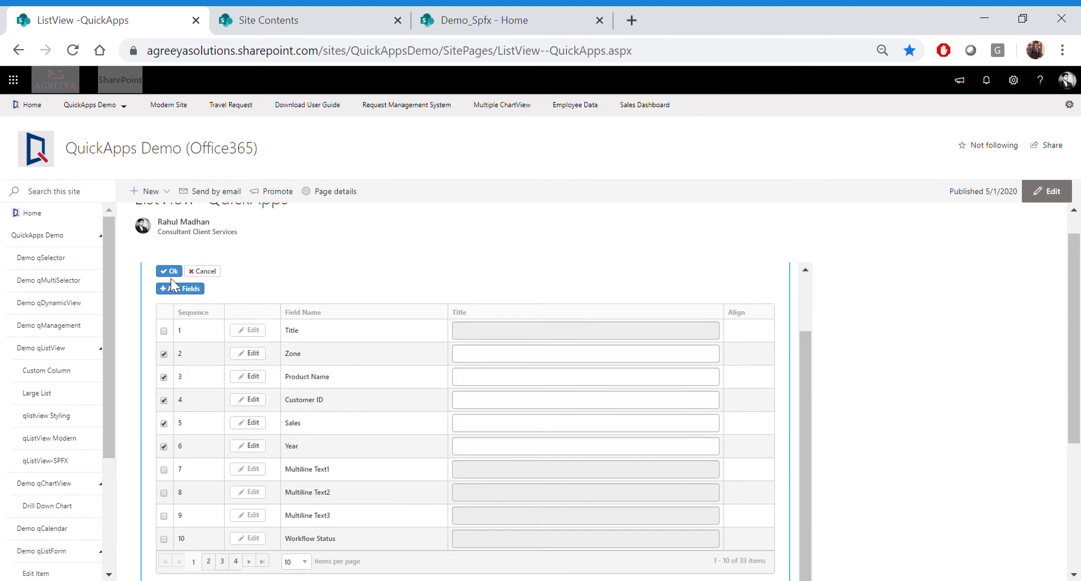
{"action": "left_click", "coordinate": [170, 272]}
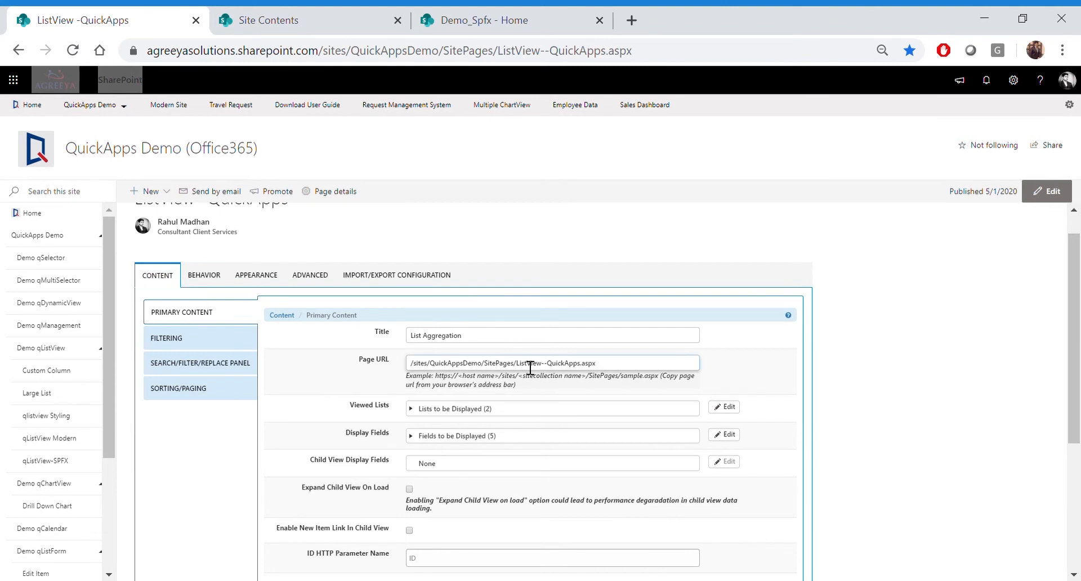
Save the qListView configuration and review the combined records of the North and South zones.
{"action": "scroll", "coordinate": [529, 367], "scroll_direction": "down", "scroll_amount": 2}
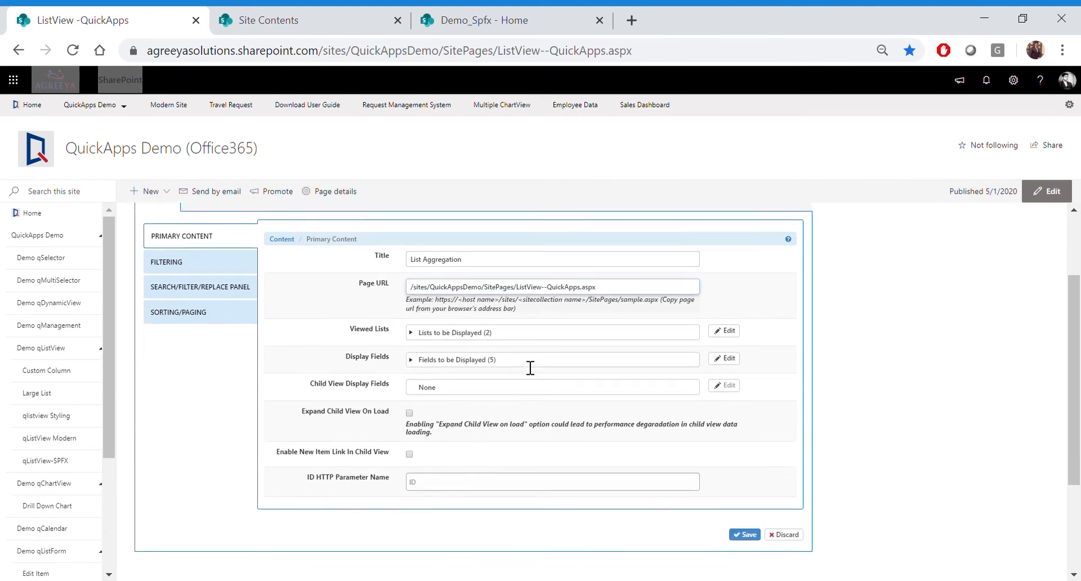
{"action": "left_click", "coordinate": [745, 530]}
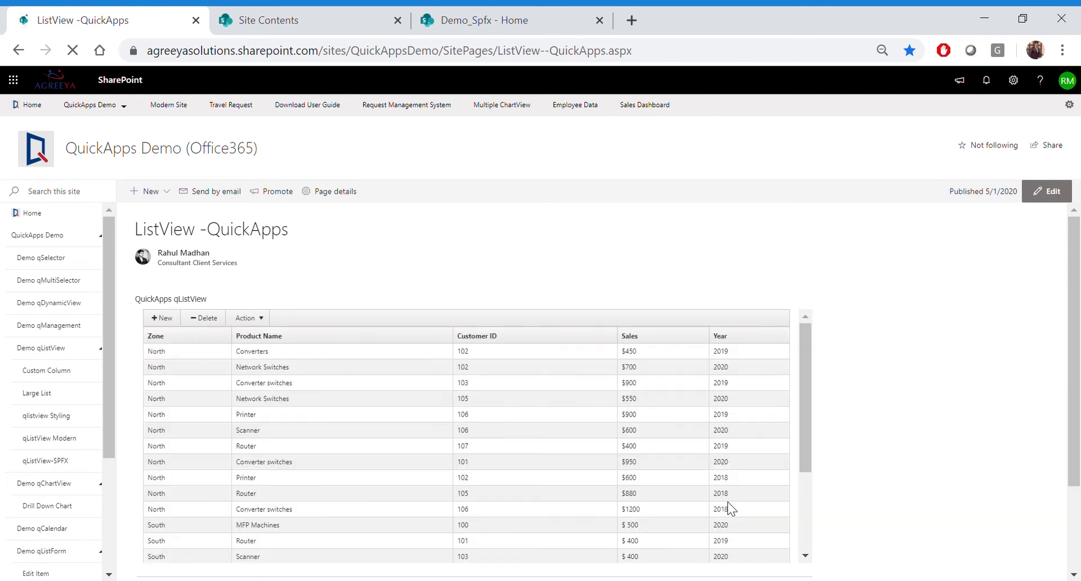
{"action": "left_click", "coordinate": [343, 353]}
{"action": "left_click", "coordinate": [340, 398]}
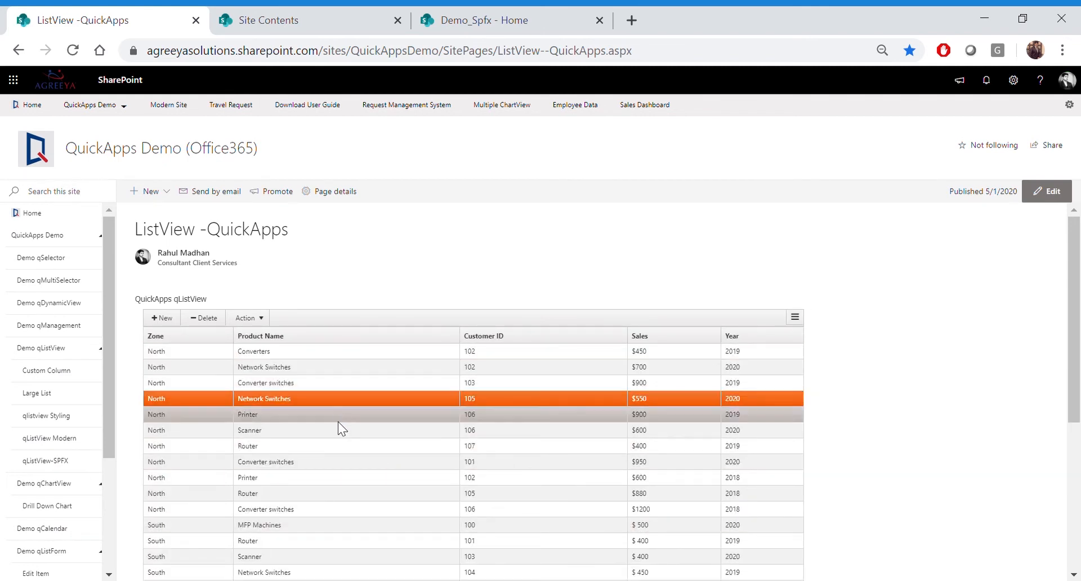
{"action": "scroll", "coordinate": [341, 456], "scroll_direction": "down", "scroll_amount": 1}
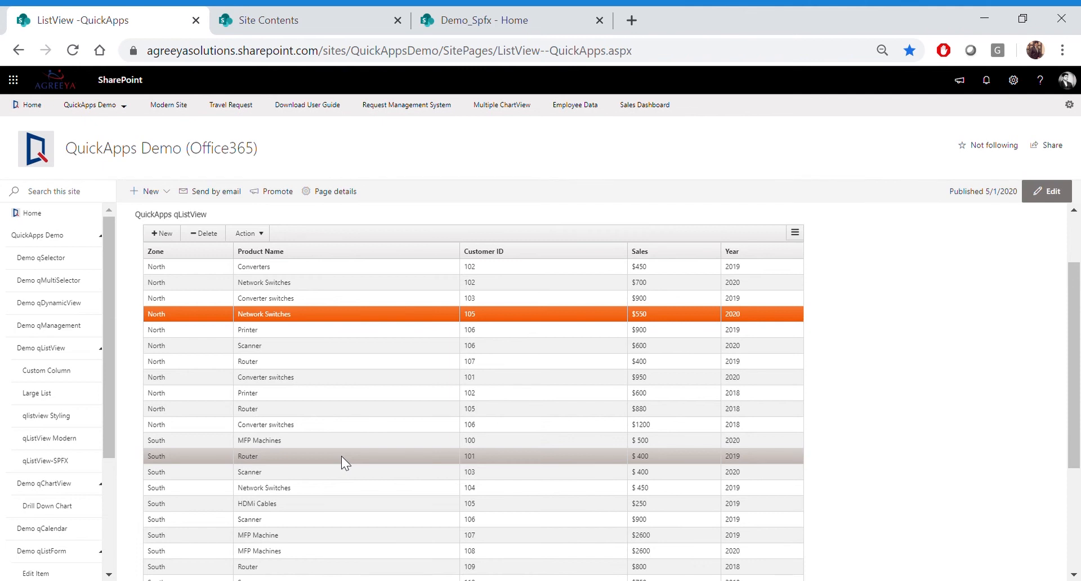
Reopen the qListView configuration and enable grouping on the Zone display field, leaving its sort direction blank.
{"action": "left_click", "coordinate": [804, 232]}
{"action": "left_click", "coordinate": [803, 248]}
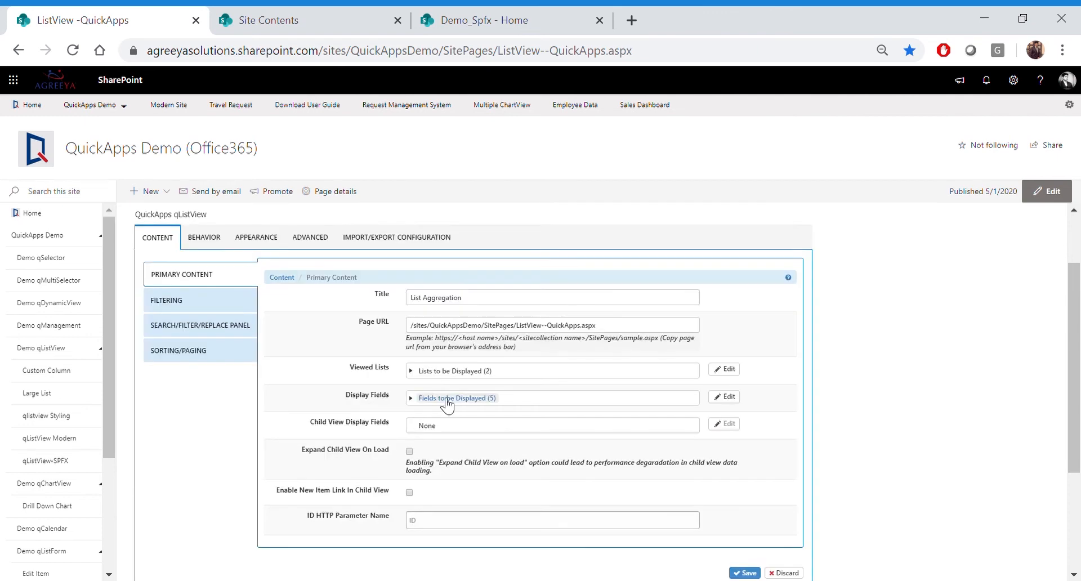
{"action": "left_click", "coordinate": [725, 396]}
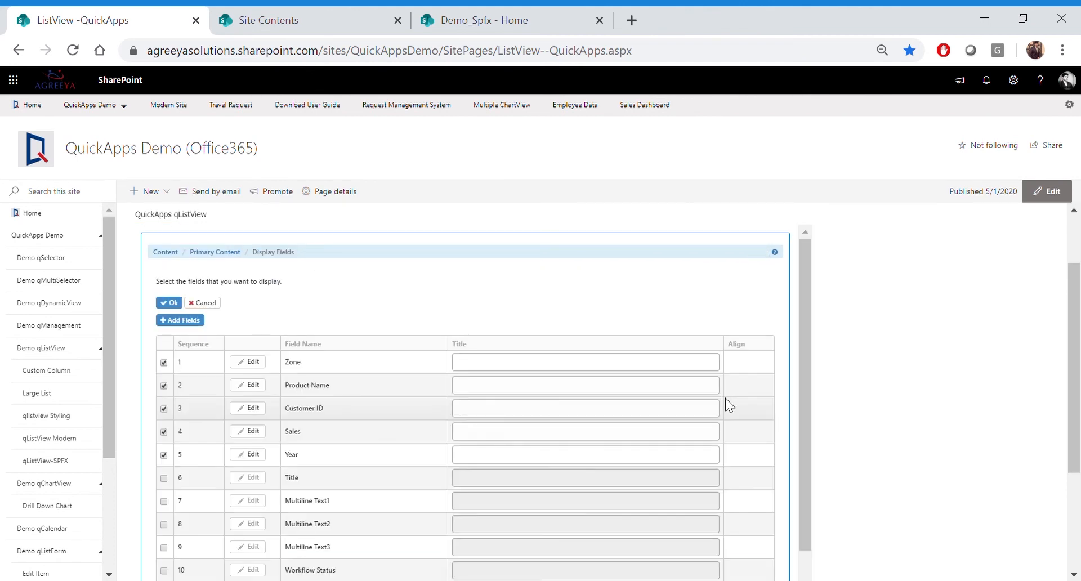
{"action": "left_click", "coordinate": [253, 363]}
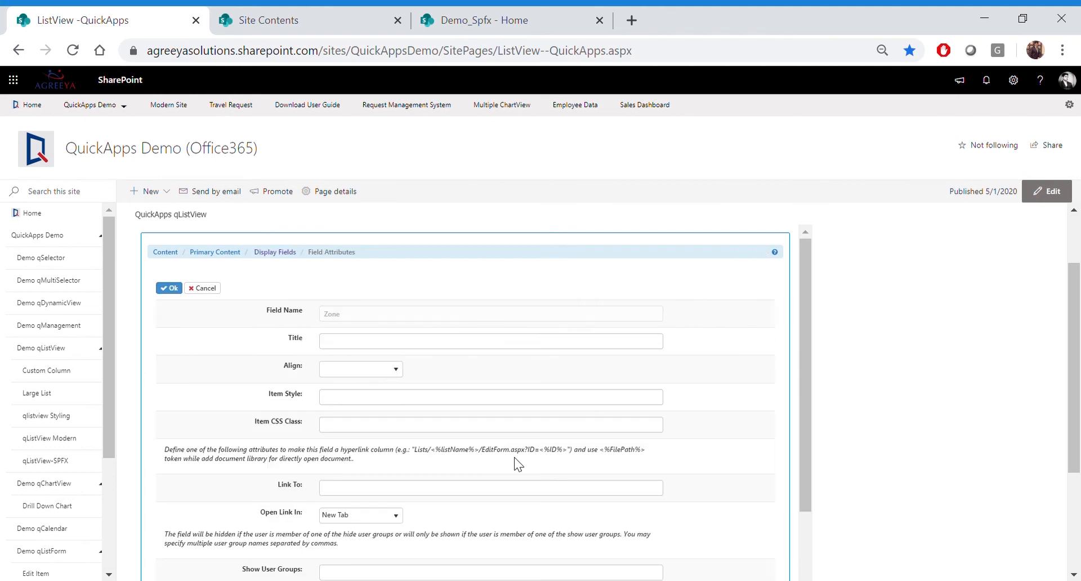
{"action": "scroll", "coordinate": [515, 457], "scroll_direction": "down", "scroll_amount": 1}
{"action": "scroll", "coordinate": [514, 457], "scroll_direction": "down", "scroll_amount": 1}
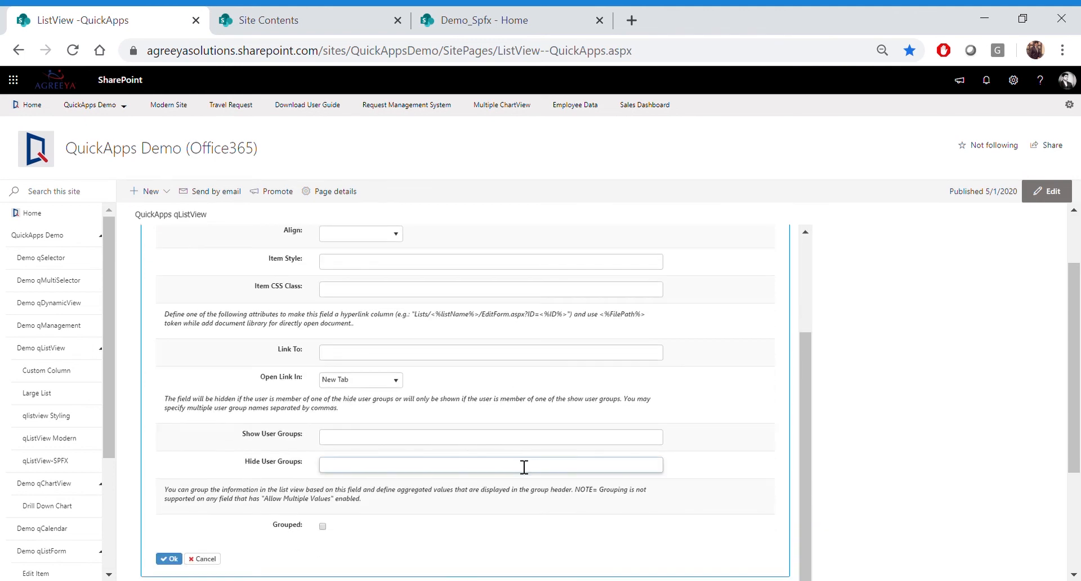
{"action": "scroll", "coordinate": [450, 467], "scroll_direction": "down", "scroll_amount": 2}
{"action": "left_click", "coordinate": [323, 443]}
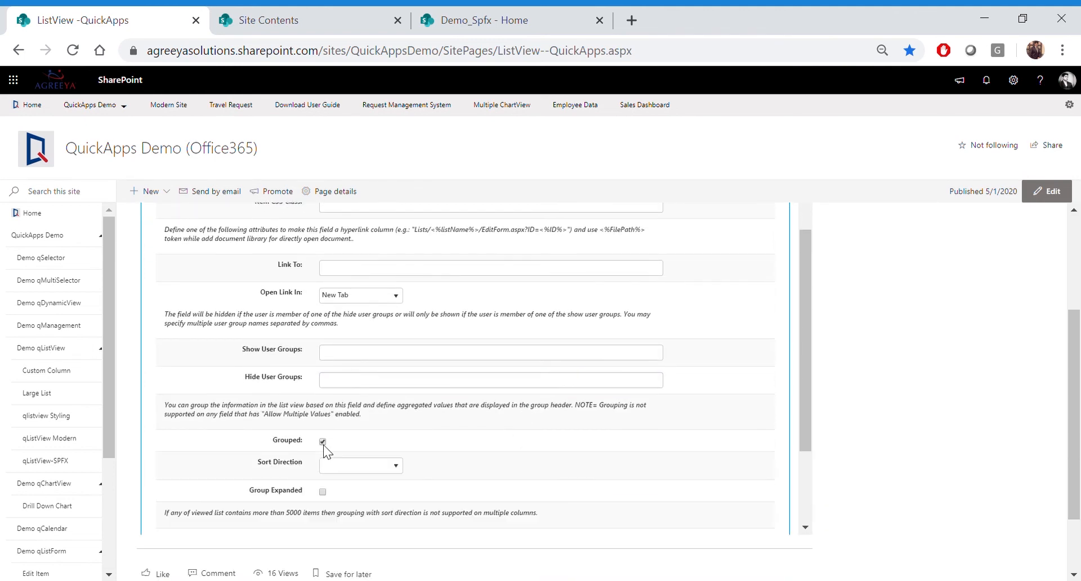
{"action": "left_click", "coordinate": [373, 467]}
{"action": "left_click", "coordinate": [373, 470]}
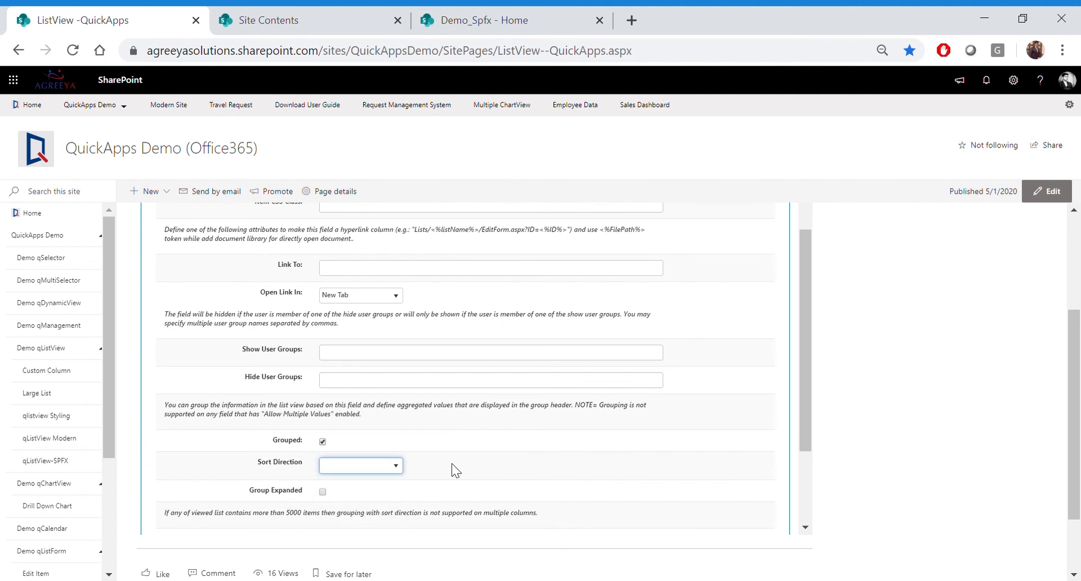
{"action": "scroll", "coordinate": [509, 463], "scroll_direction": "down", "scroll_amount": 2}
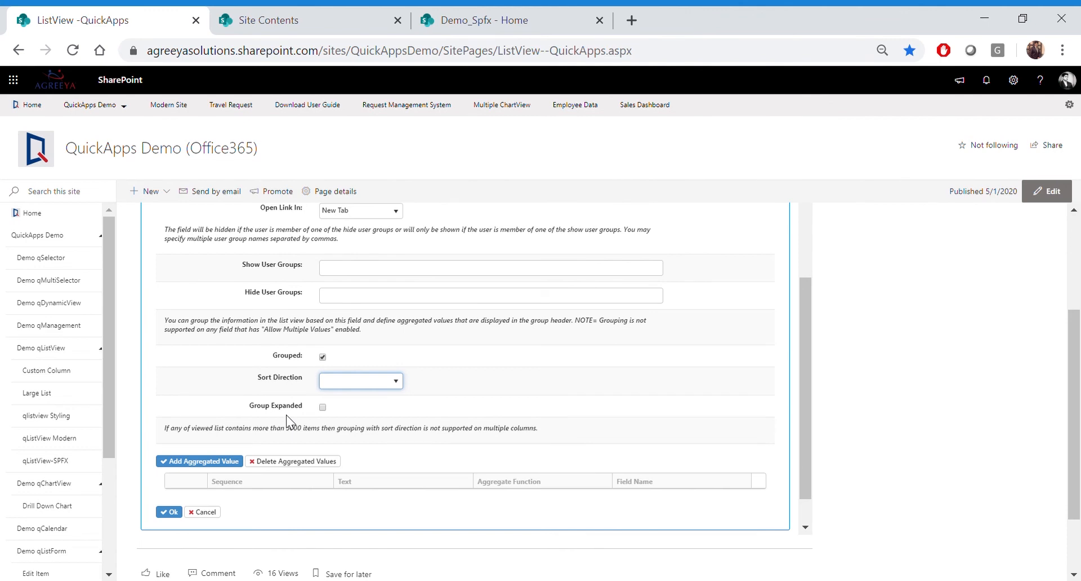
{"action": "left_click", "coordinate": [179, 513]}
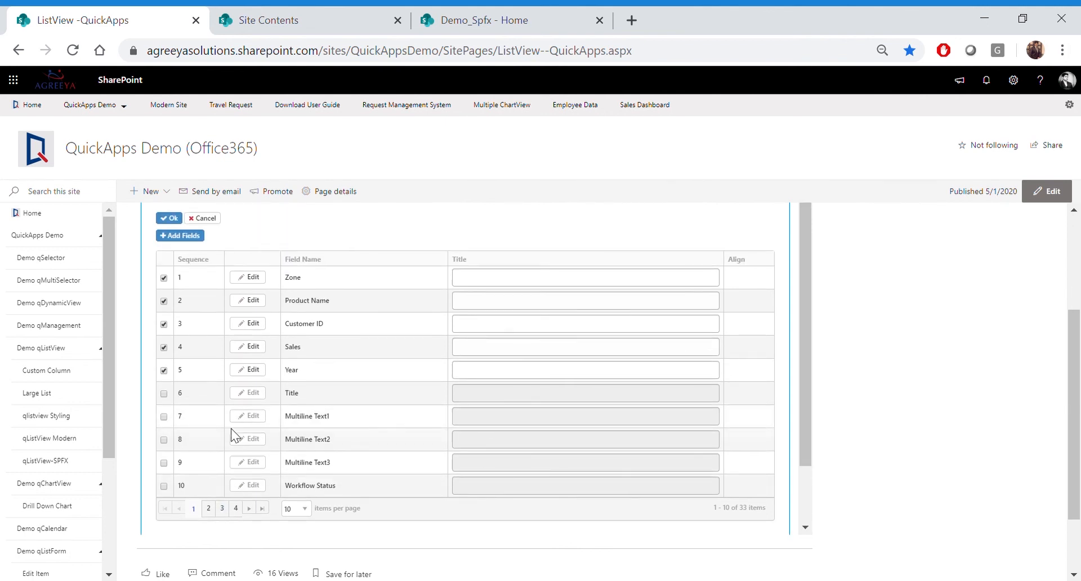
Enable grouping on the Year display field, leaving its sort direction blank and the group collapsed.
{"action": "left_click", "coordinate": [249, 370]}
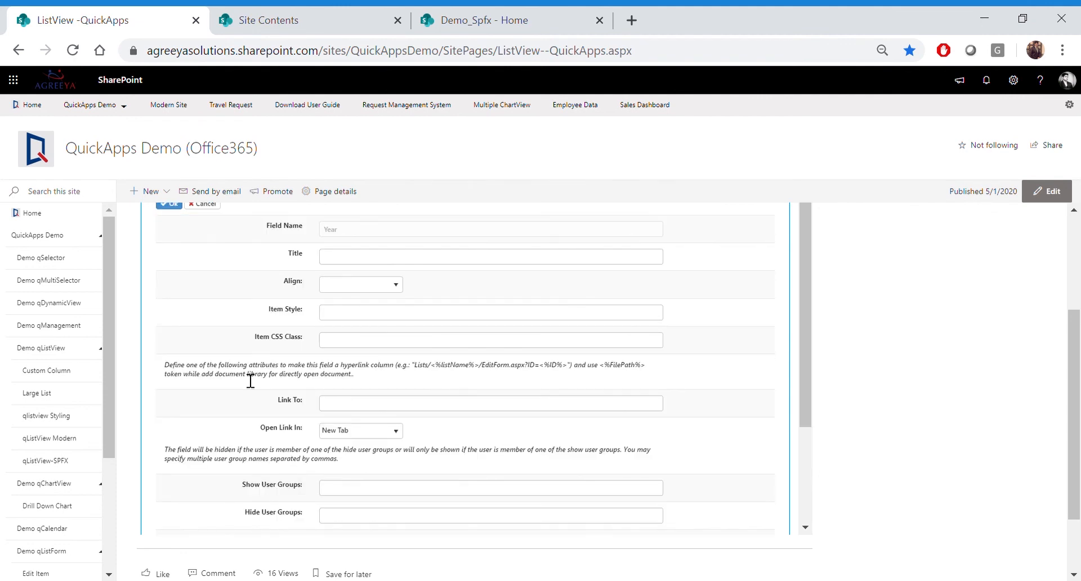
{"action": "scroll", "coordinate": [251, 381], "scroll_direction": "down", "scroll_amount": 3}
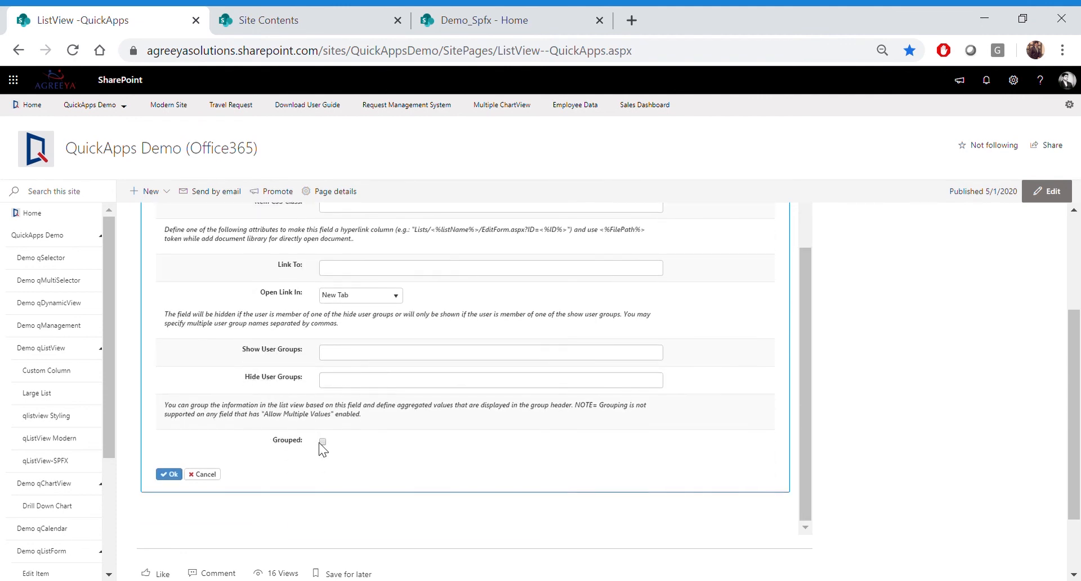
{"action": "left_click", "coordinate": [323, 442]}
{"action": "scroll", "coordinate": [263, 453], "scroll_direction": "down", "scroll_amount": 3}
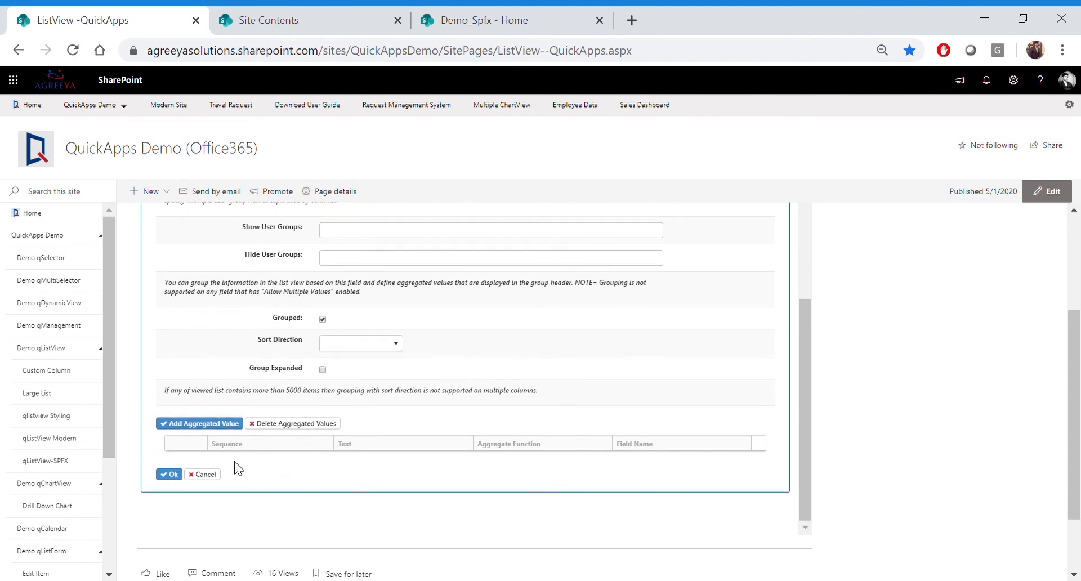
{"action": "left_click", "coordinate": [170, 474]}
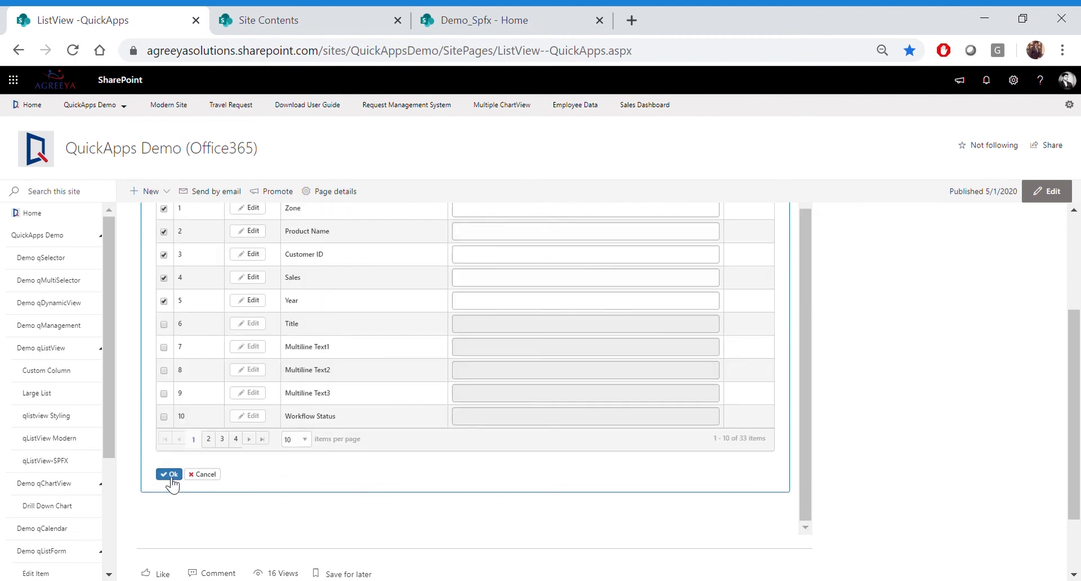
Confirm the display fields and save the List Aggregation configuration.
{"action": "left_click", "coordinate": [170, 474]}
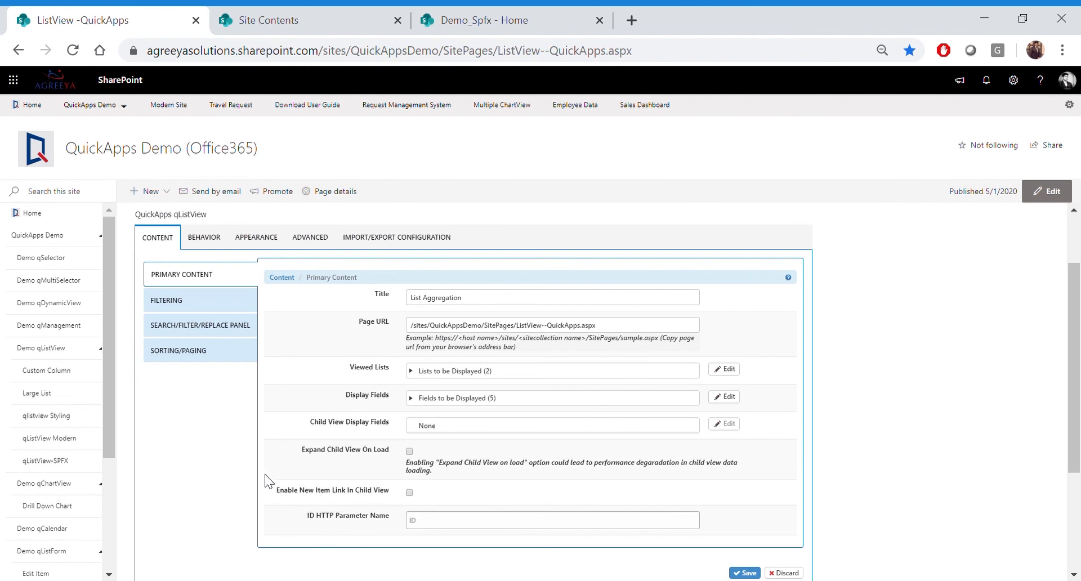
{"action": "scroll", "coordinate": [265, 475], "scroll_direction": "down", "scroll_amount": 2}
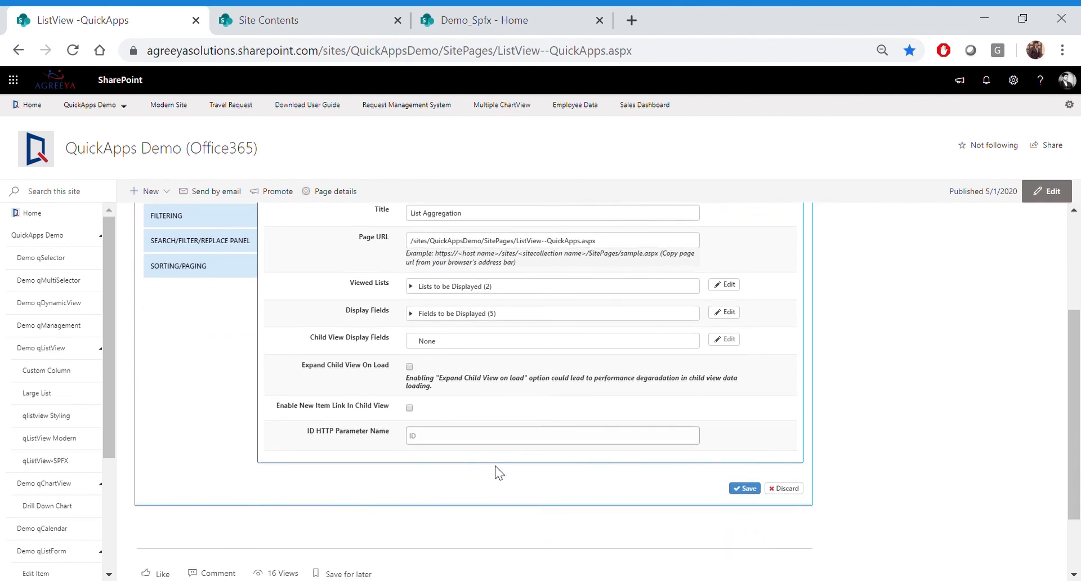
{"action": "left_click", "coordinate": [732, 487]}
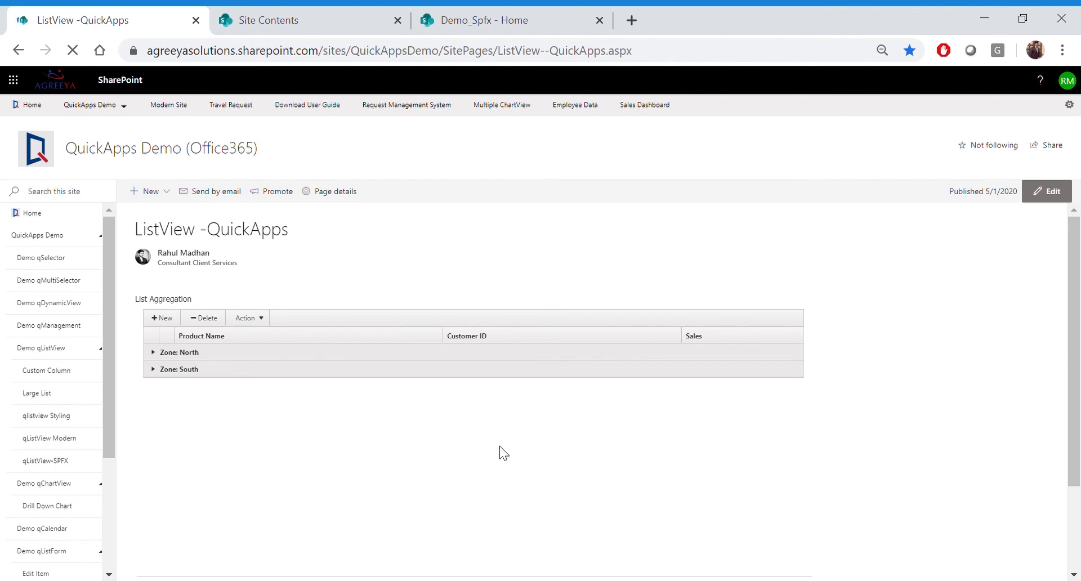
Expand the North and South zone groups and examine the 2020 records in each.
{"action": "left_click", "coordinate": [153, 353]}
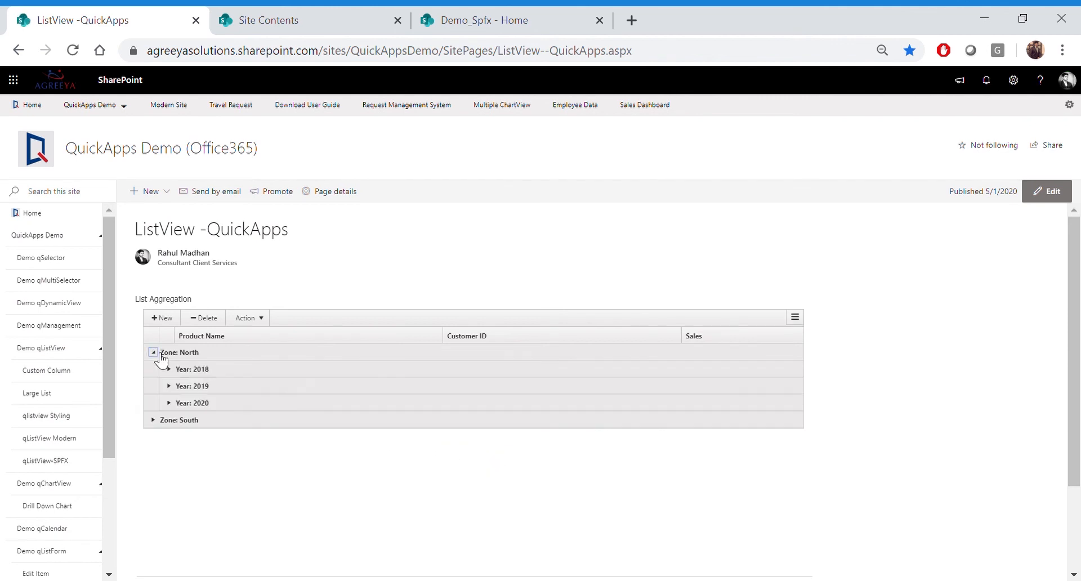
{"action": "left_click", "coordinate": [160, 422]}
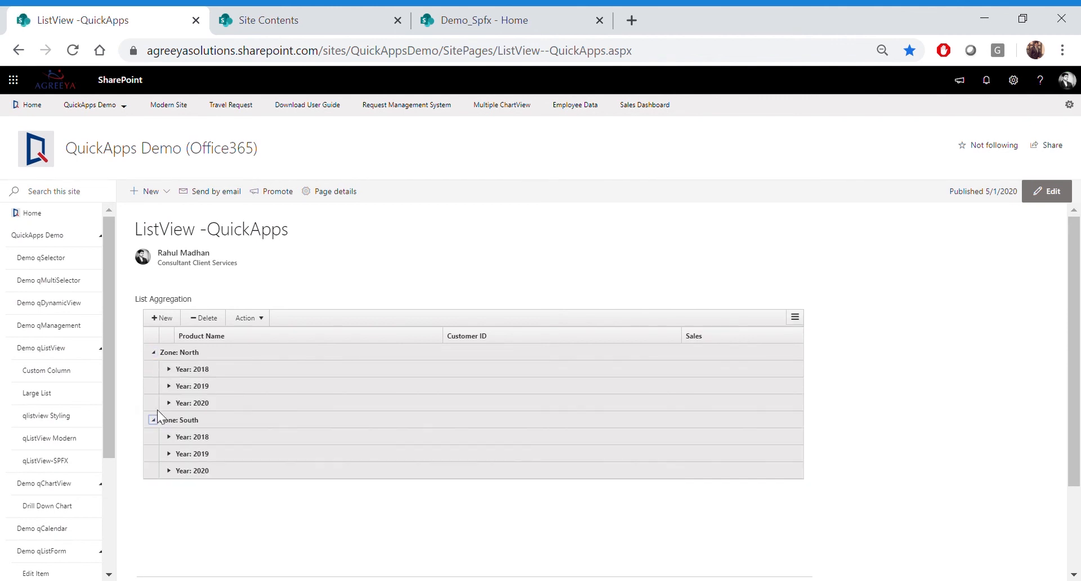
{"action": "left_click", "coordinate": [171, 403]}
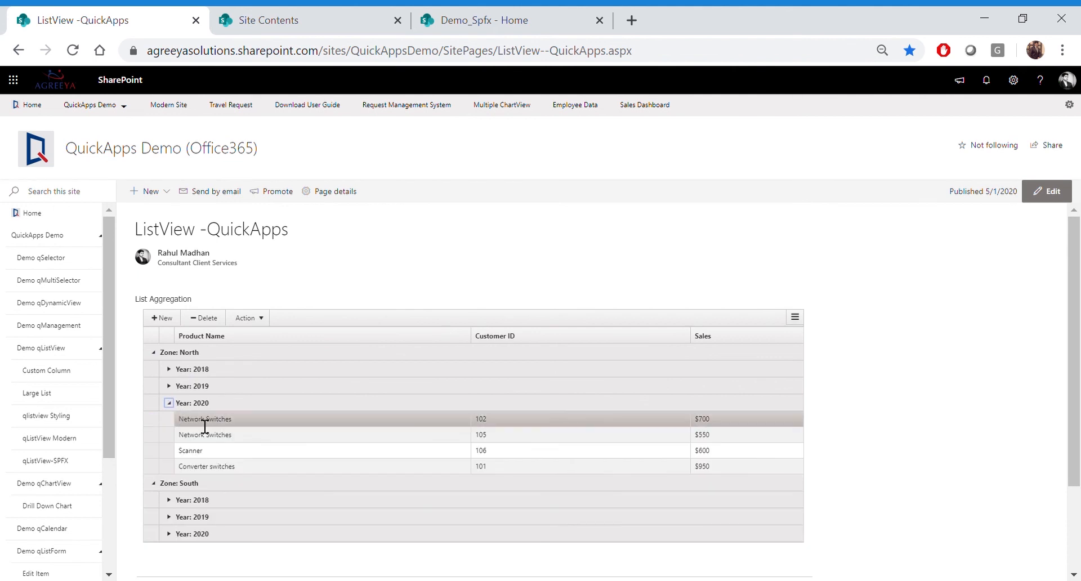
{"action": "left_click", "coordinate": [204, 423]}
{"action": "scroll", "coordinate": [193, 444], "scroll_direction": "down", "scroll_amount": 2}
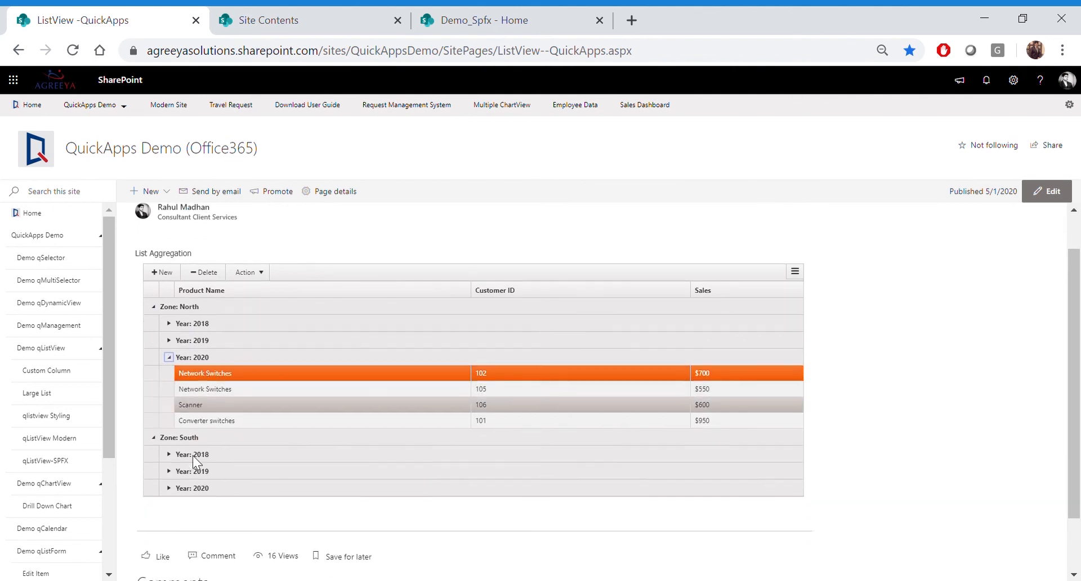
{"action": "left_click", "coordinate": [169, 449]}
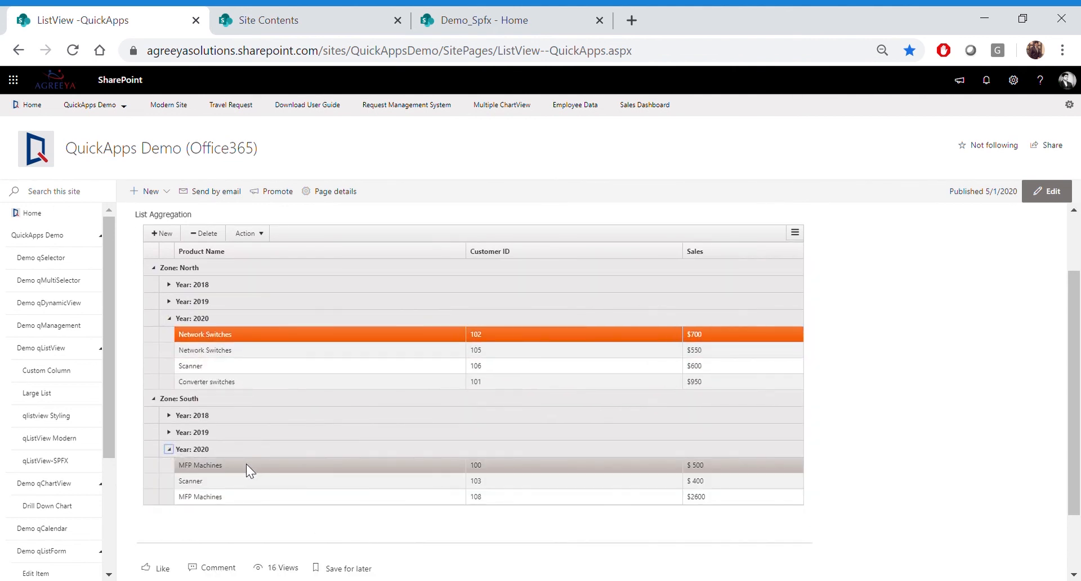